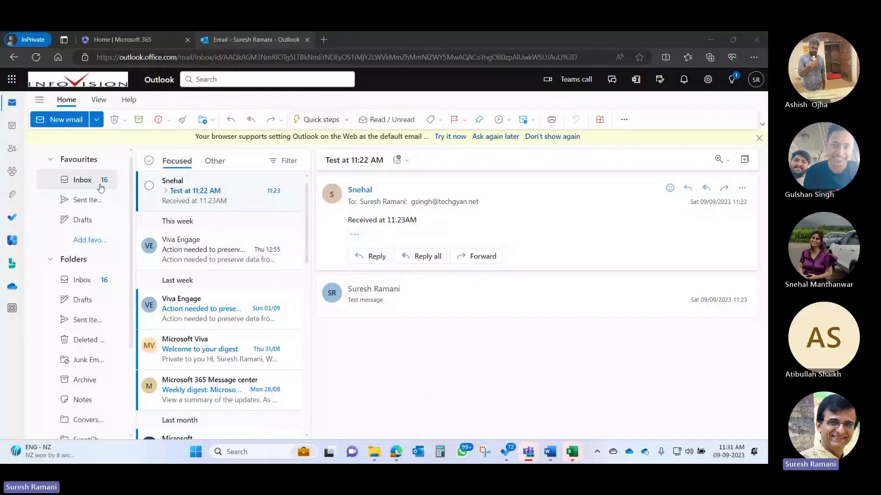
- Start a new email and add the suggested directory contact to the To line
{"action": "left_click", "coordinate": [60, 119]}
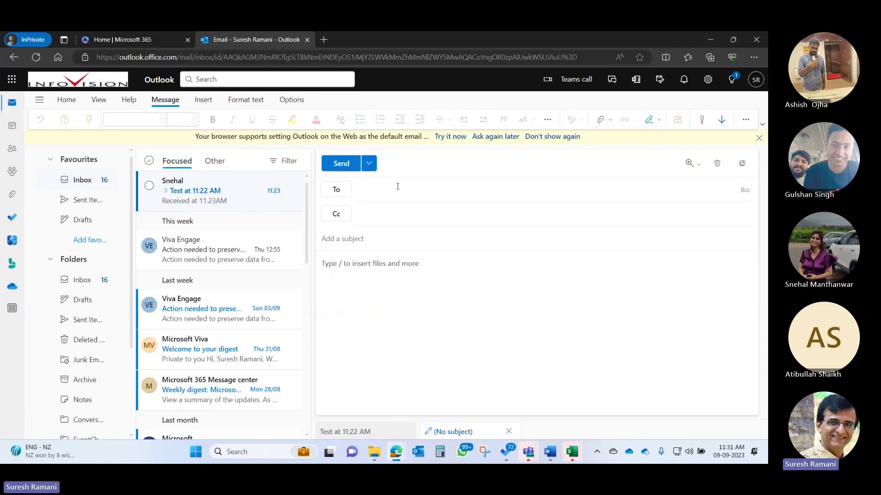
{"action": "type", "text": "sn"}
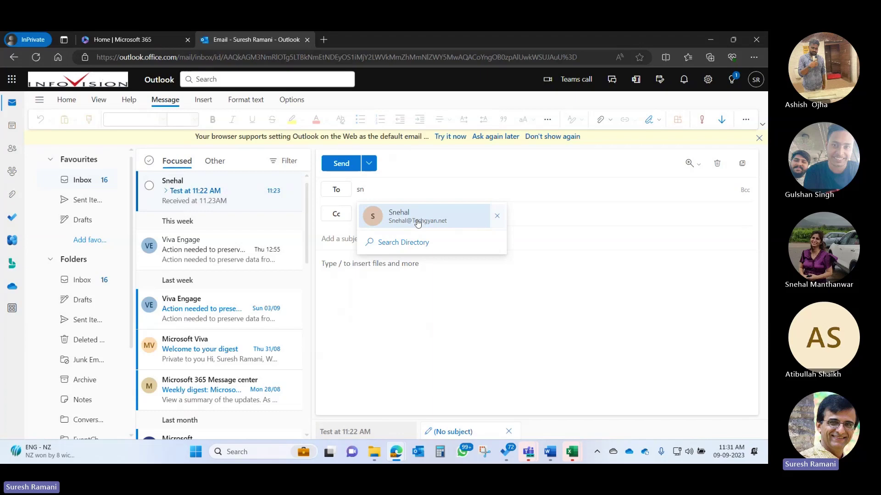
{"action": "left_click", "coordinate": [417, 224]}
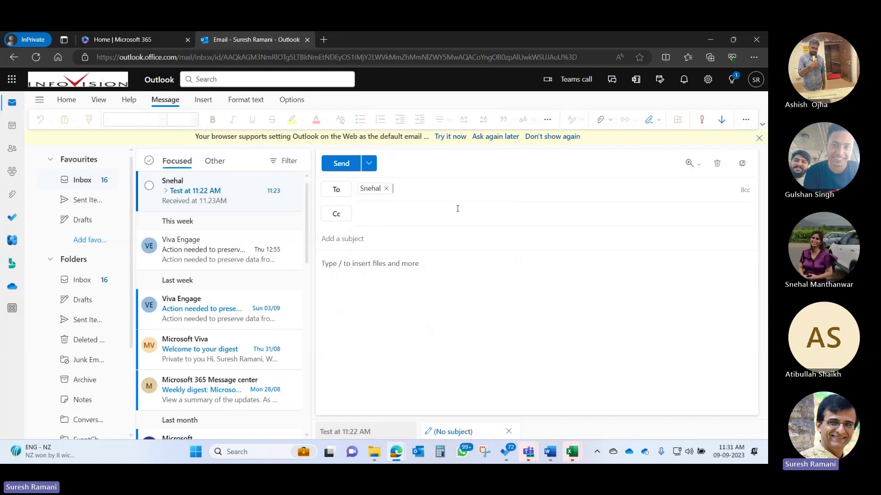
- Add the external e-mail address as the second recipient, correcting the mistyped entry
{"action": "type", "text": "gul"}
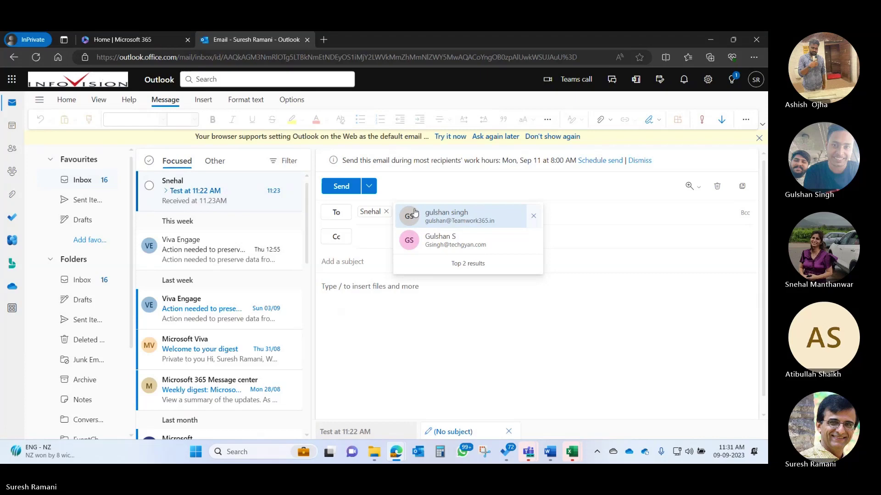
{"action": "key", "text": "ctrl+v"}
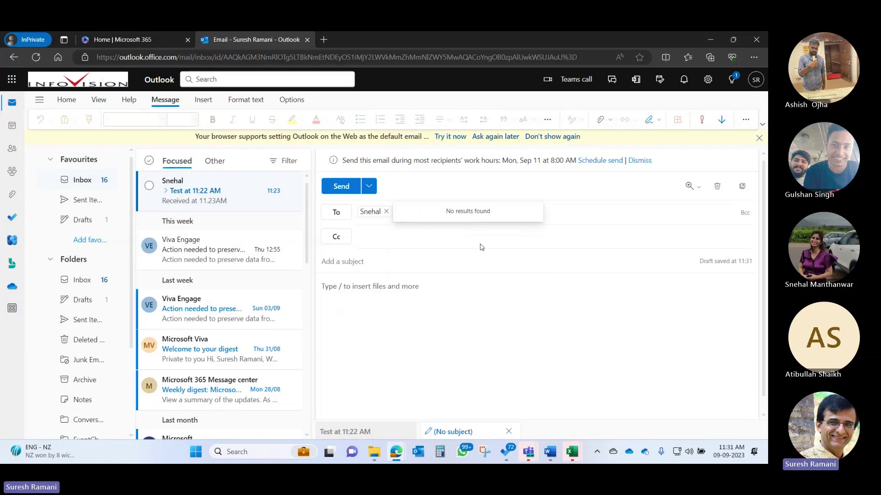
{"action": "left_click", "coordinate": [427, 214]}
{"action": "key", "text": "BackSpace"}
{"action": "key", "text": "BackSpace"}
{"action": "key", "text": "BackSpace"}
{"action": "key", "text": "BackSpace"}
{"action": "key", "text": "BackSpace"}
{"action": "key", "text": "BackSpace"}
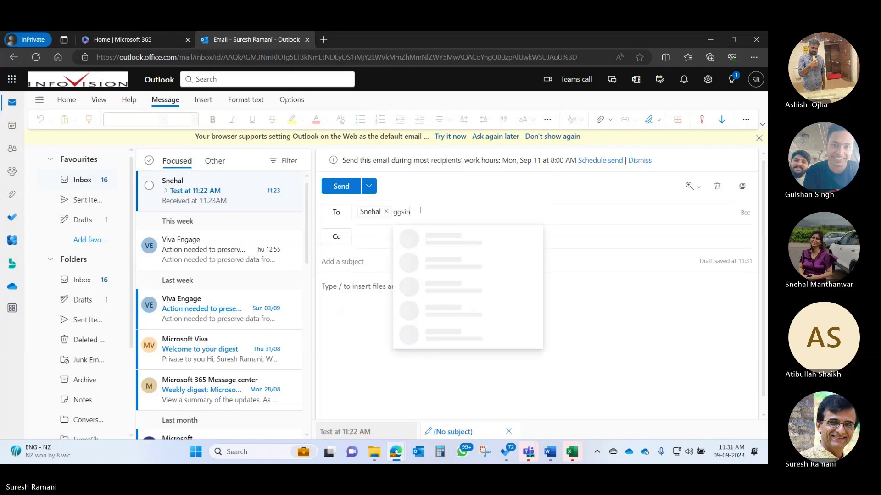
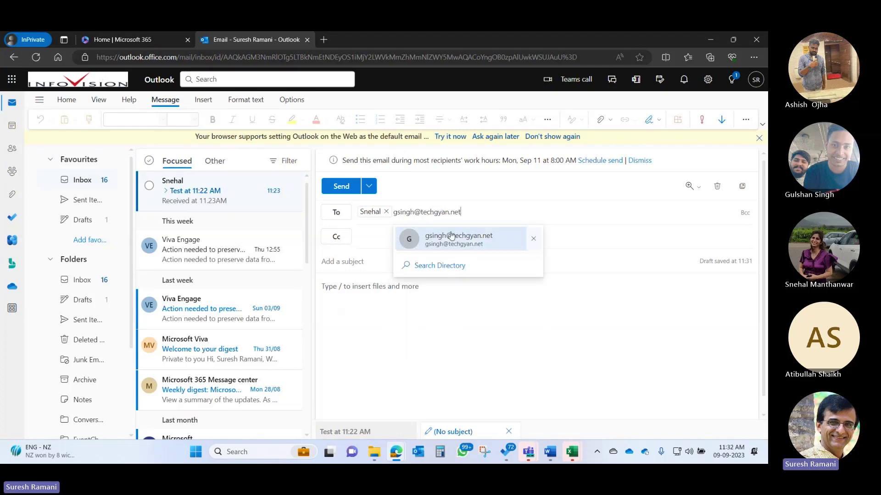
{"action": "left_click", "coordinate": [451, 240]}
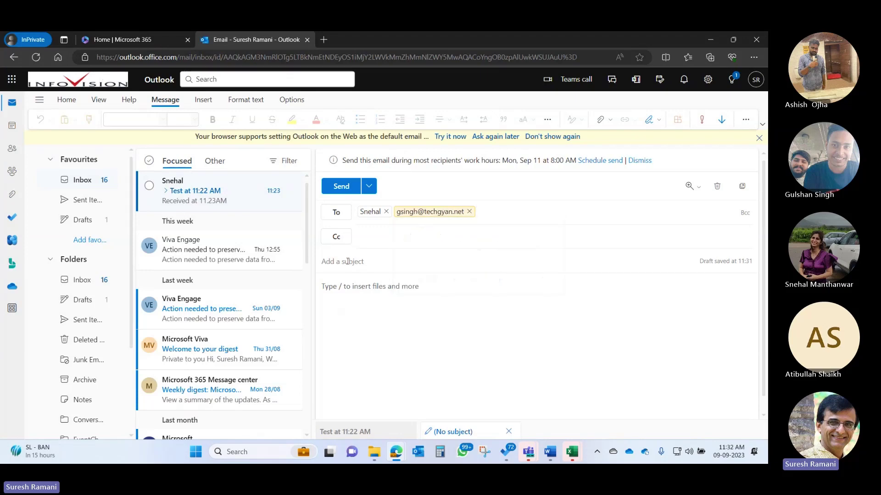
- Send the email with subject 'Test mail at 11:32 AM' and body 'This is a test message'
{"action": "type", "text": "Test mail at 11:32 AM"}
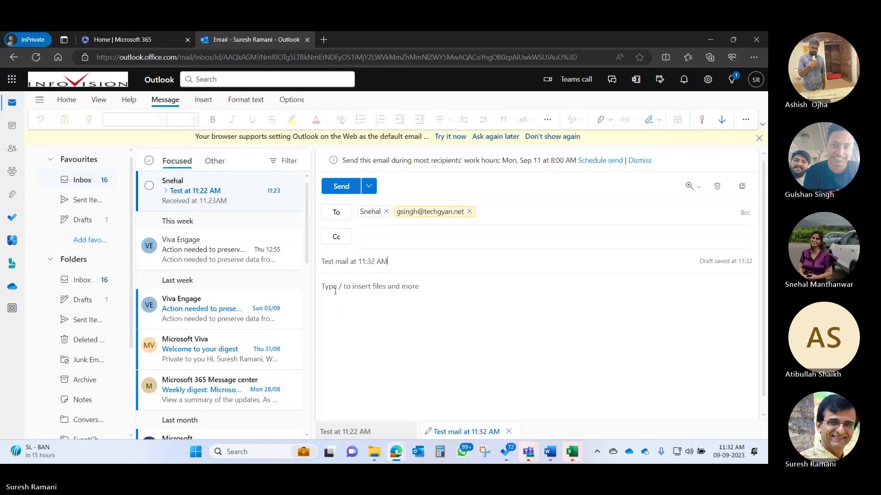
{"action": "left_click", "coordinate": [340, 287]}
{"action": "type", "text": "This"}
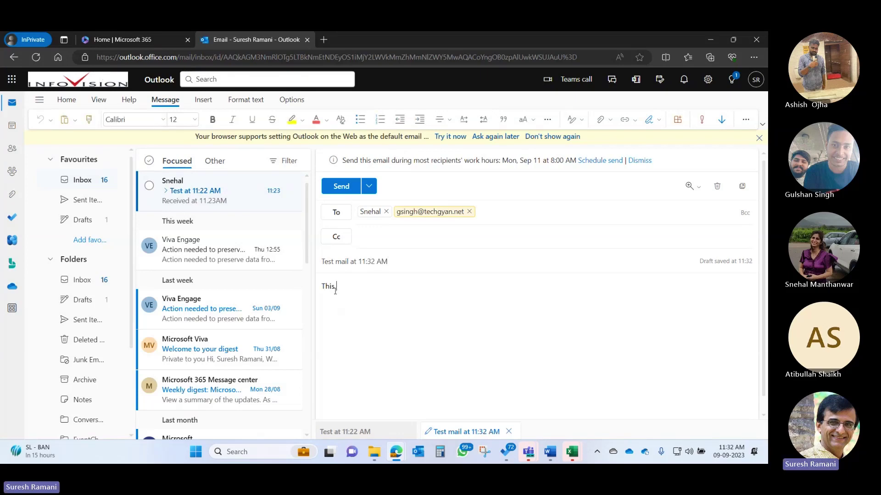
{"action": "type", "text": " is a test message"}
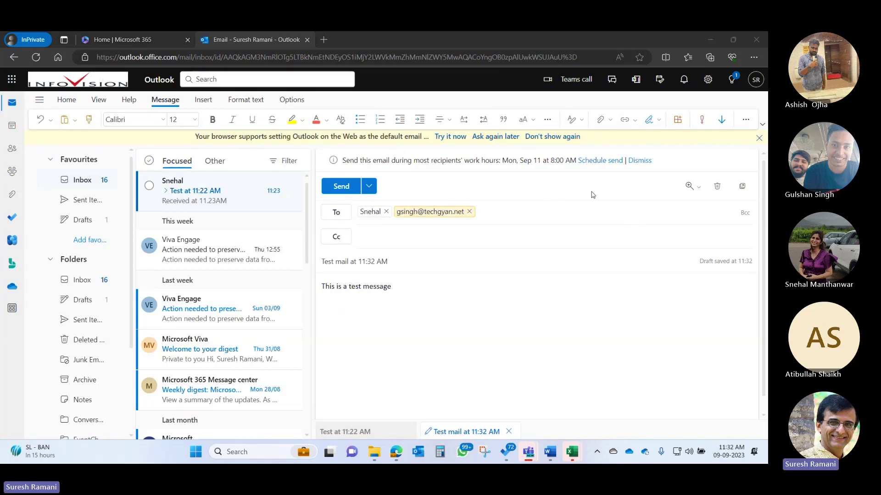
{"action": "left_click", "coordinate": [339, 188]}
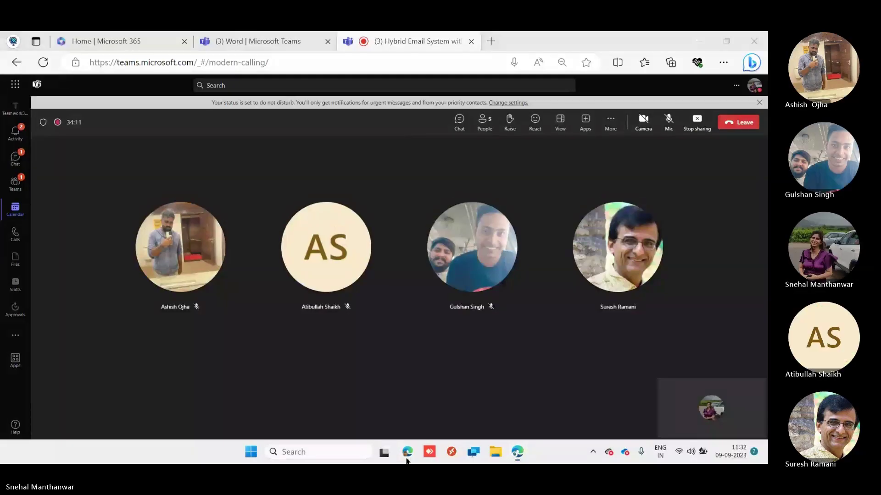
- In the recipient's mailbox, reply all to 'Test mail at 11:32 AM' with 'Received at 11:33AM'
{"action": "mouse_move", "coordinate": [407, 451]}
{"action": "left_click", "coordinate": [371, 386]}
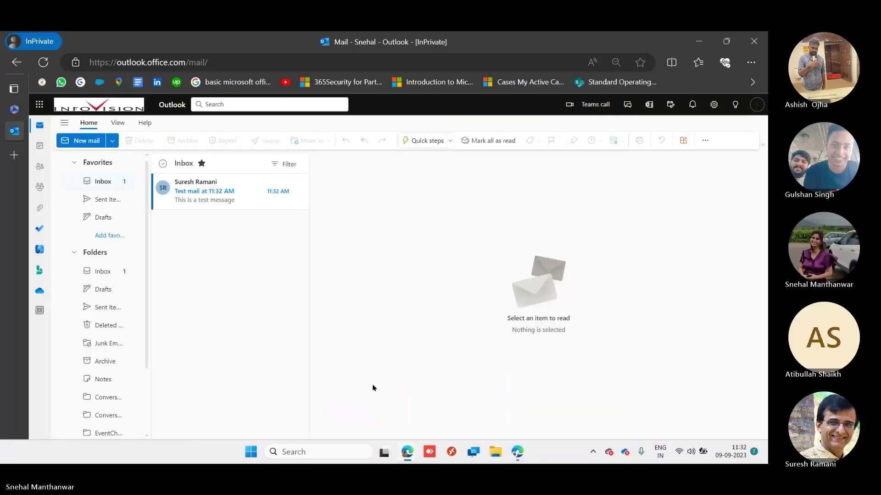
{"action": "left_click", "coordinate": [212, 201]}
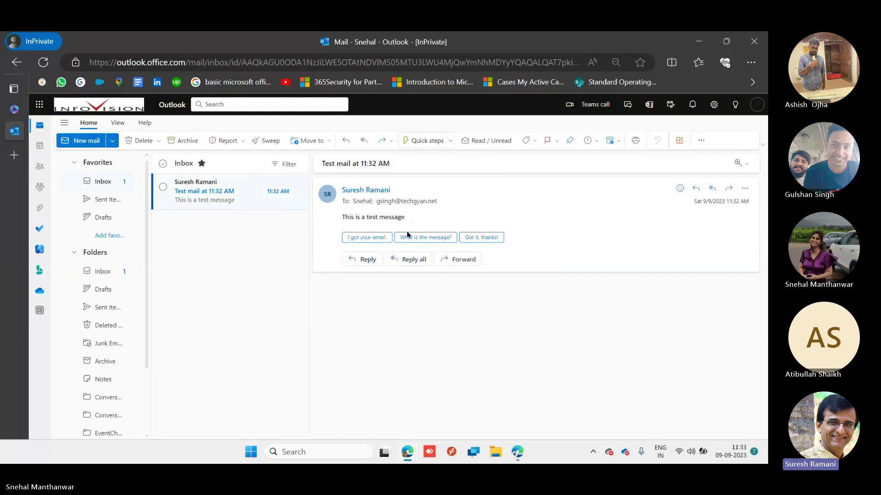
{"action": "left_click", "coordinate": [408, 260]}
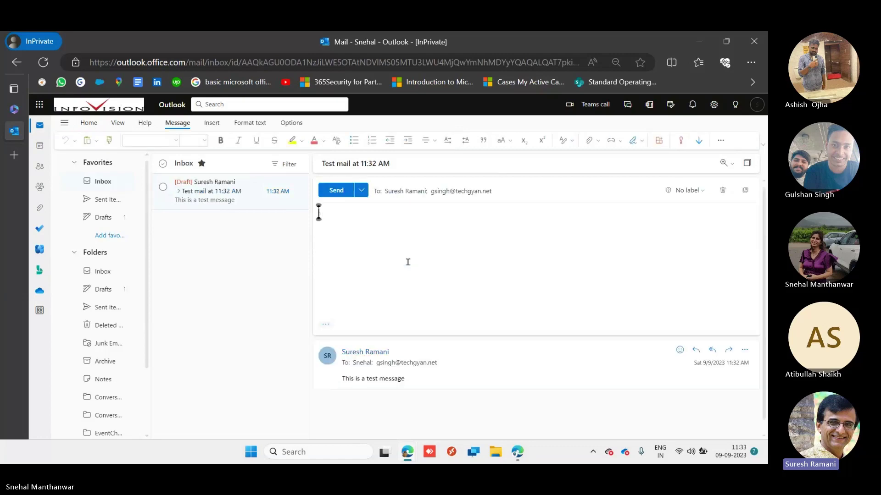
{"action": "type", "text": "Received at"}
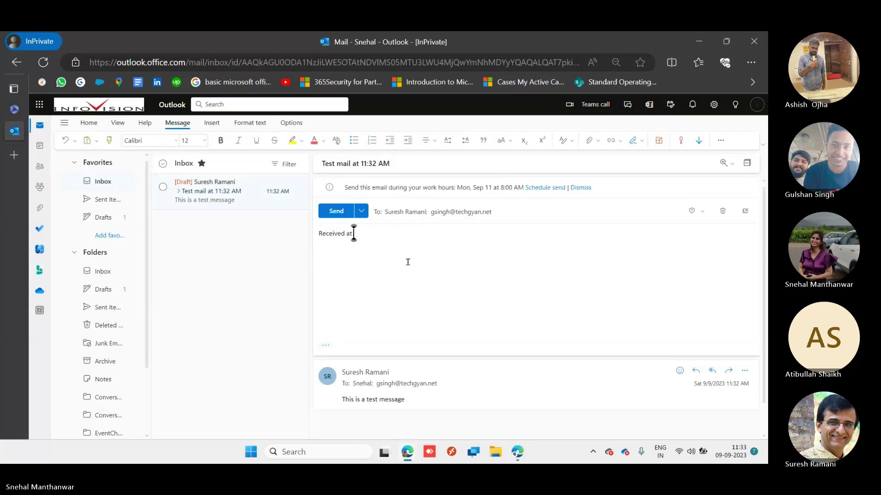
{"action": "type", "text": "11:33AM"}
{"action": "left_click", "coordinate": [338, 216]}
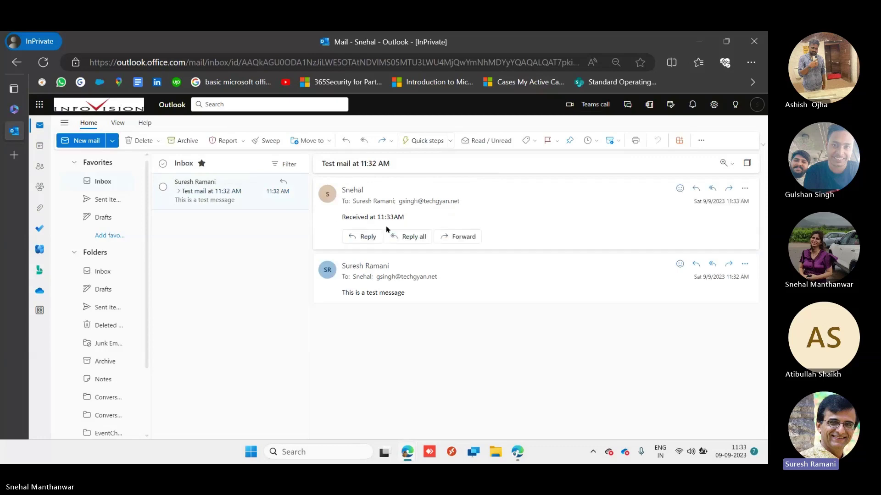
- Check the sent reply in Sent Items, then return to the Teams call
{"action": "left_click", "coordinate": [112, 309]}
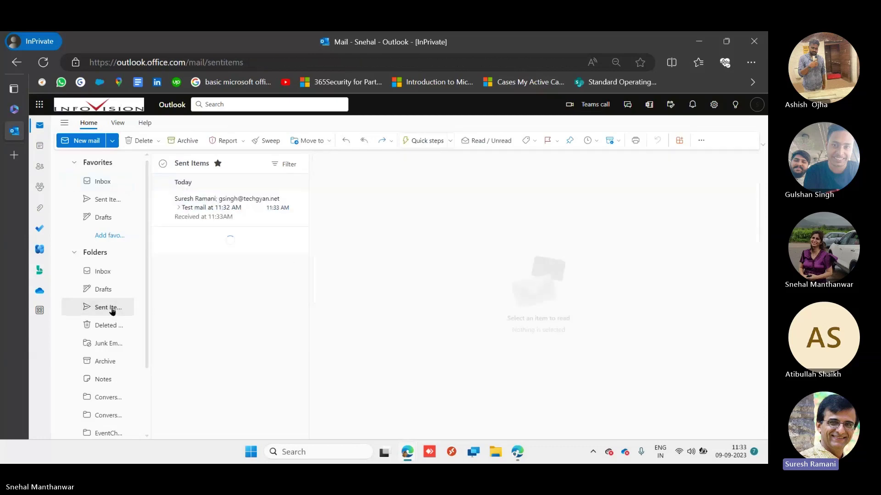
{"action": "left_click", "coordinate": [229, 209]}
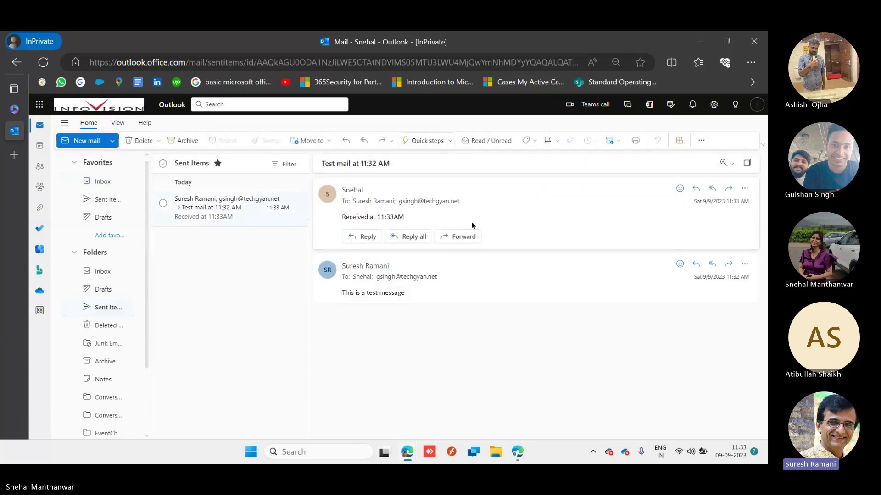
{"action": "left_click", "coordinate": [517, 404]}
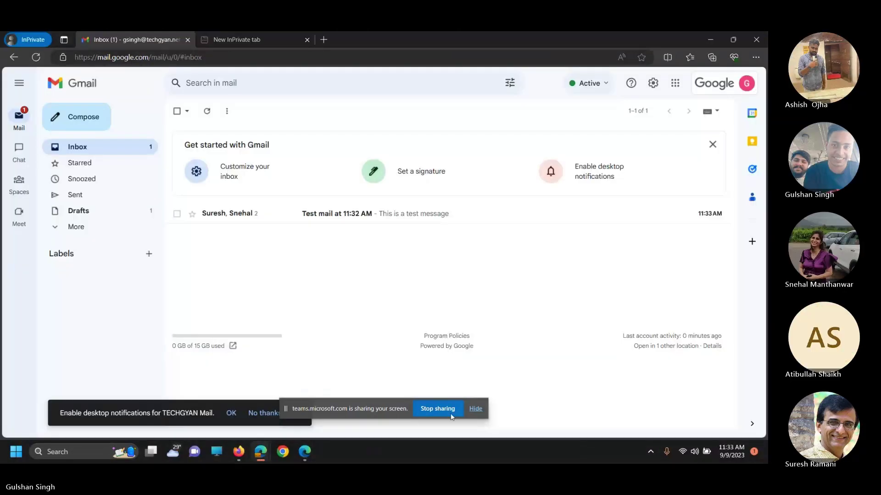
- Open the Gmail 'Test mail at 11:32 AM' thread and dismiss the desktop-notifications banner
{"action": "left_click", "coordinate": [359, 217]}
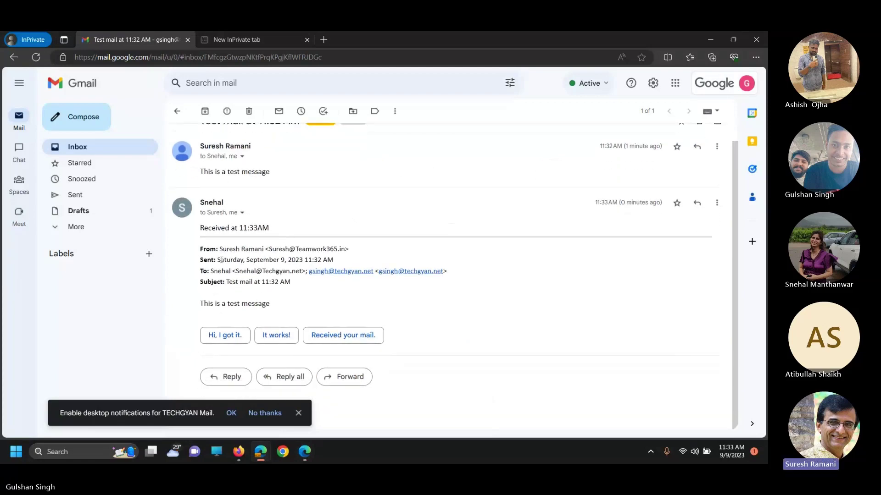
{"action": "left_click", "coordinate": [299, 412]}
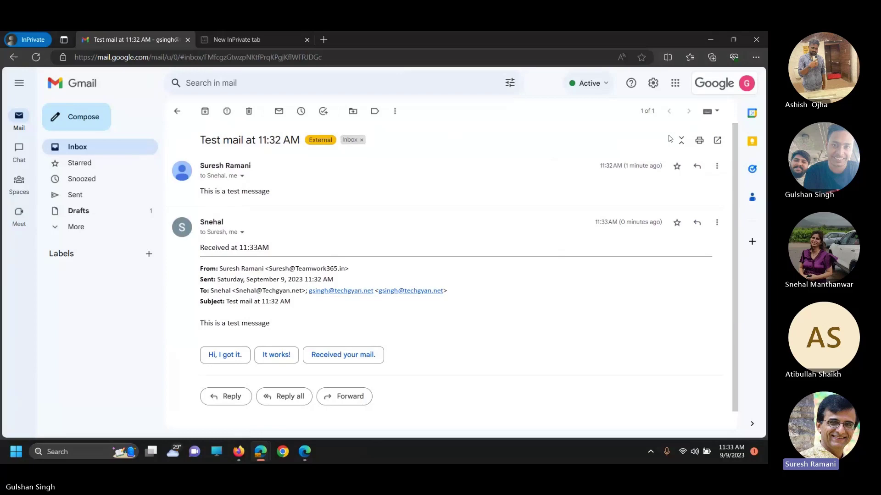
{"action": "left_click", "coordinate": [717, 168]}
- Reply to all with 'Received at 11:34 AM', fixing 'Am' to 'AM', and send it
{"action": "left_click", "coordinate": [639, 198]}
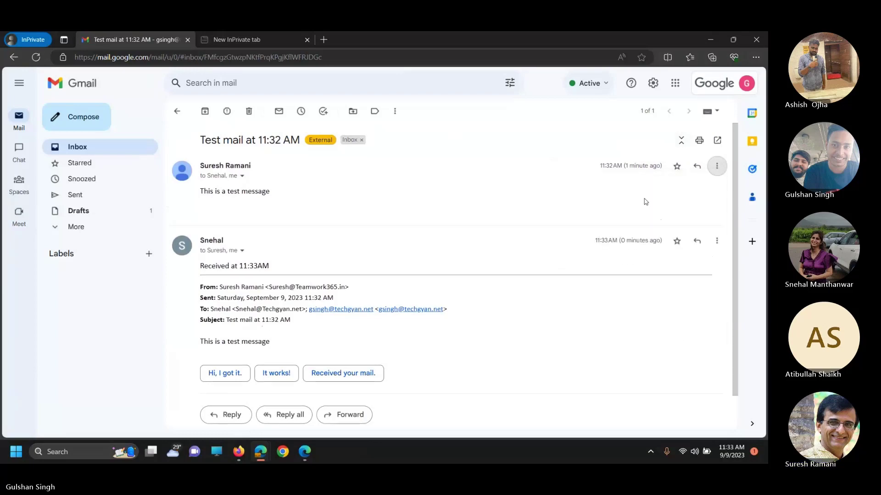
{"action": "type", "text": "Rec"}
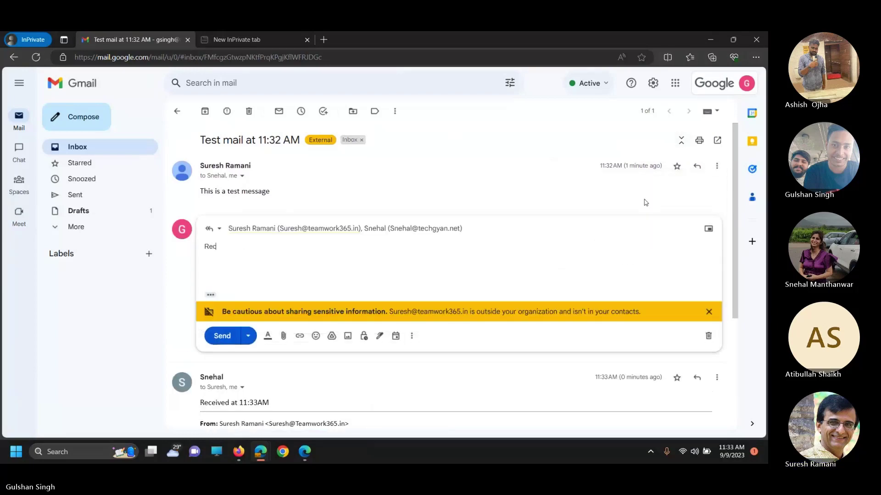
{"action": "type", "text": "eived at 11:34 Am"}
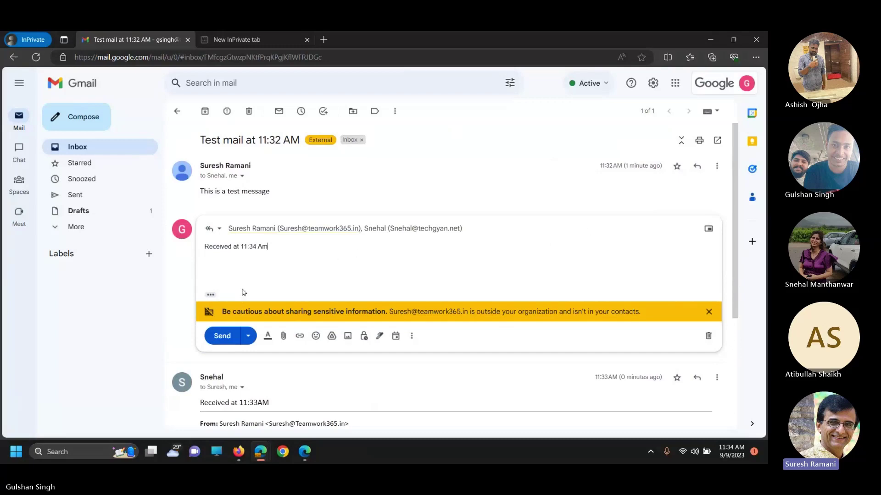
{"action": "key", "text": "BackSpace"}
{"action": "type", "text": "M"}
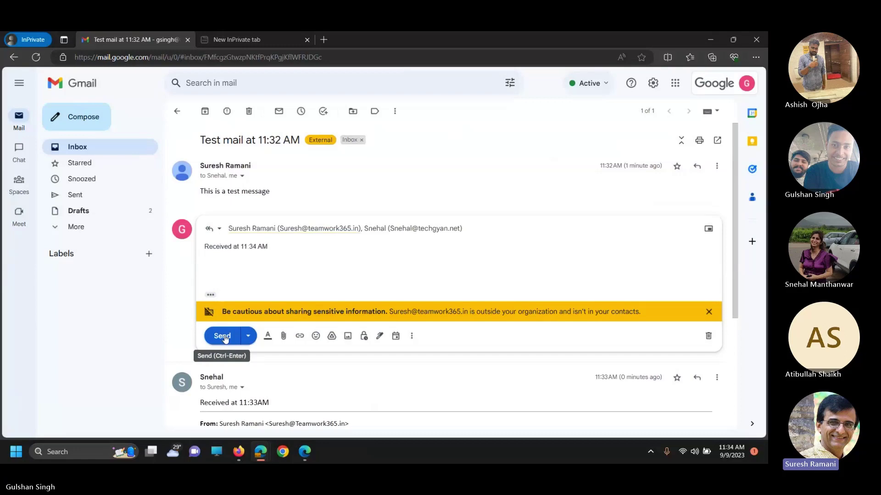
{"action": "left_click", "coordinate": [223, 337]}
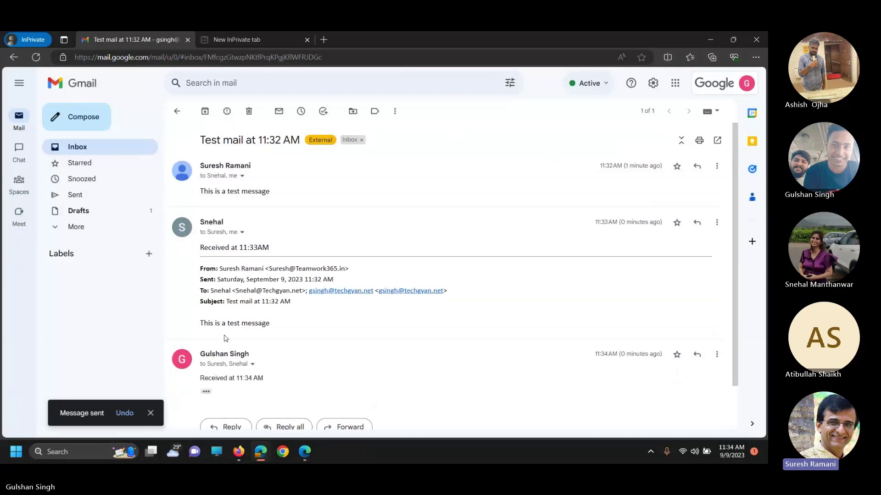
- Switch back to Outlook and open the 'Test mail at 11:32 AM' conversation from the Inbox
{"action": "mouse_move", "coordinate": [260, 451]}
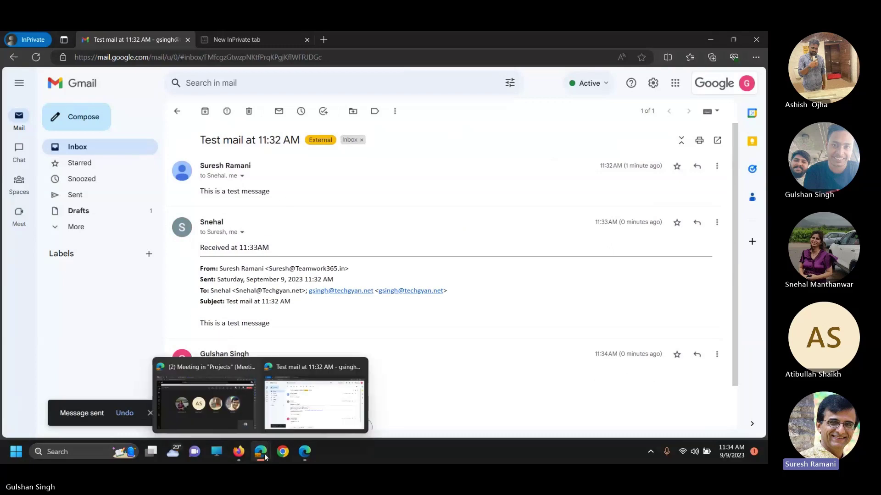
{"action": "left_click", "coordinate": [246, 418]}
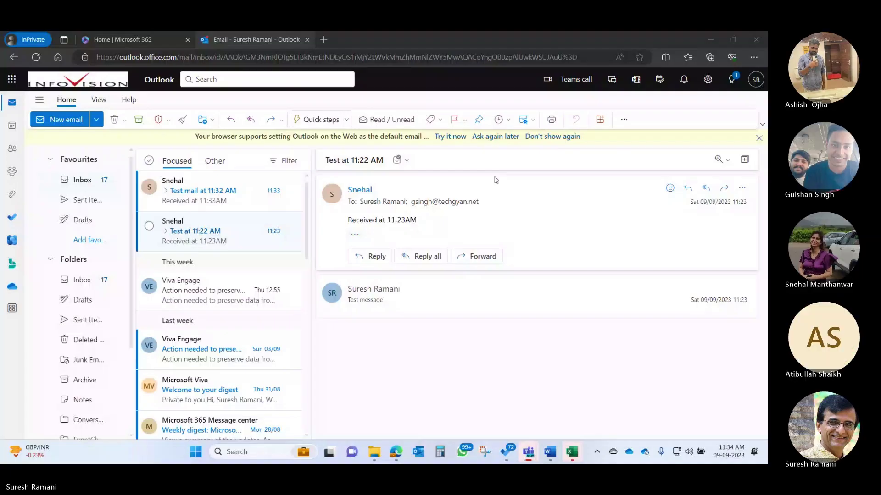
{"action": "left_click", "coordinate": [84, 180]}
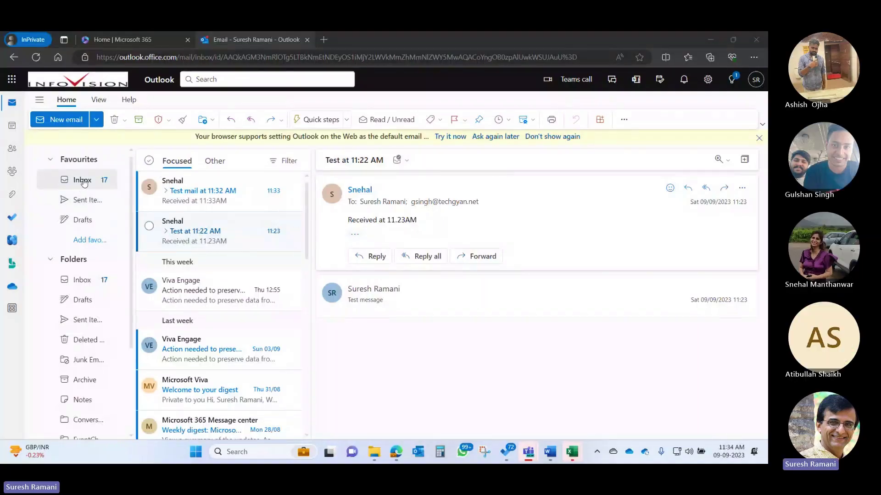
{"action": "left_click", "coordinate": [184, 191]}
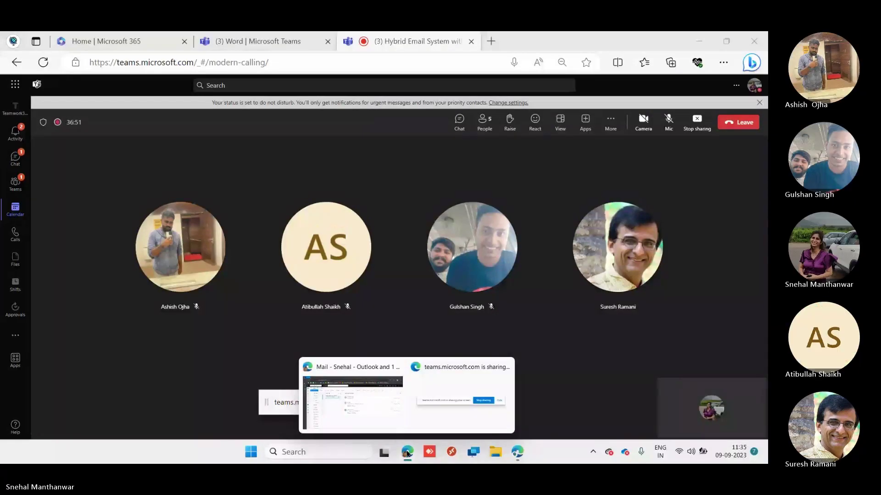
- Highlight the 'Received at 11:33AM' reply in Outlook, hide the sharing notice, and return to Teams
{"action": "left_click", "coordinate": [357, 403]}
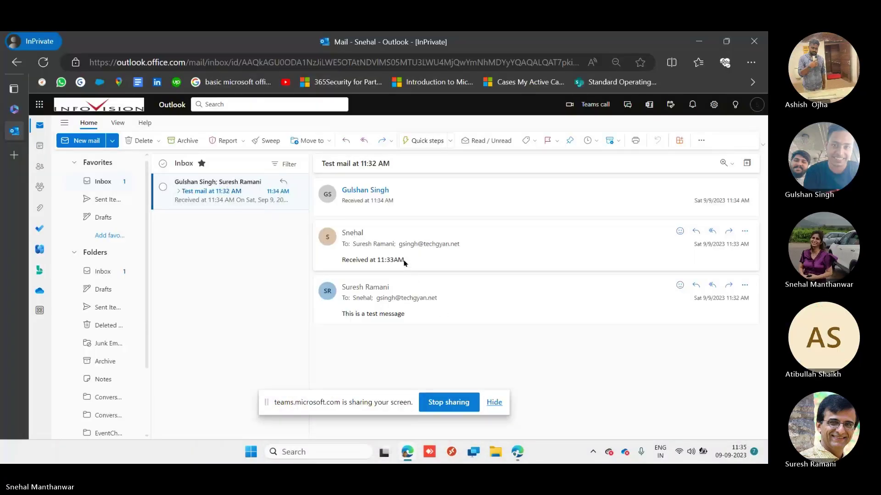
{"action": "left_click_drag", "start_coordinate": [404, 263], "coordinate": [340, 270]}
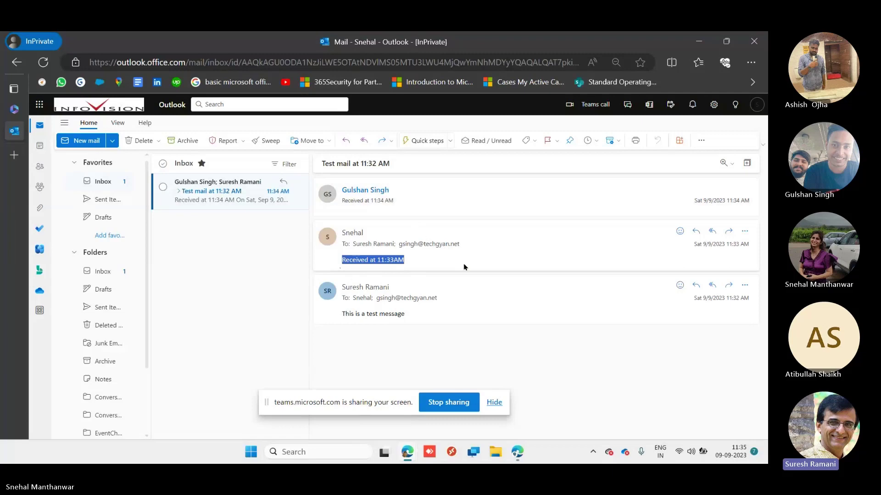
{"action": "left_click", "coordinate": [497, 402]}
{"action": "mouse_move", "coordinate": [517, 452]}
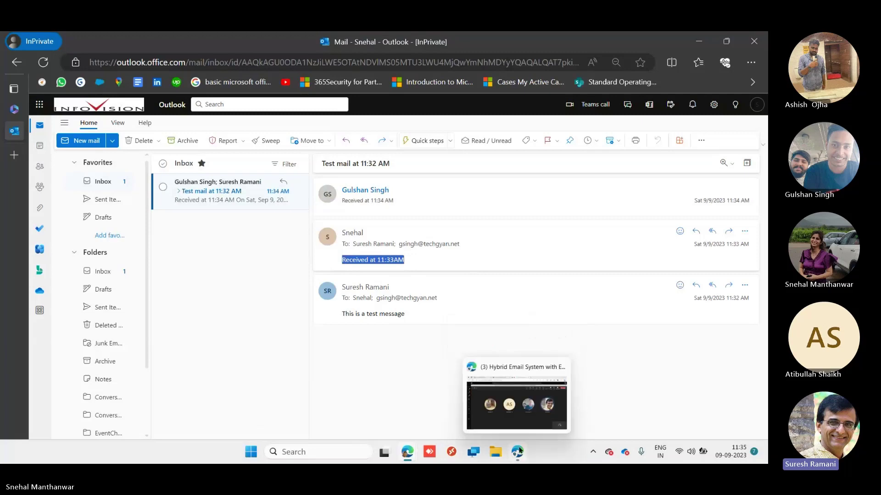
{"action": "left_click", "coordinate": [512, 404]}
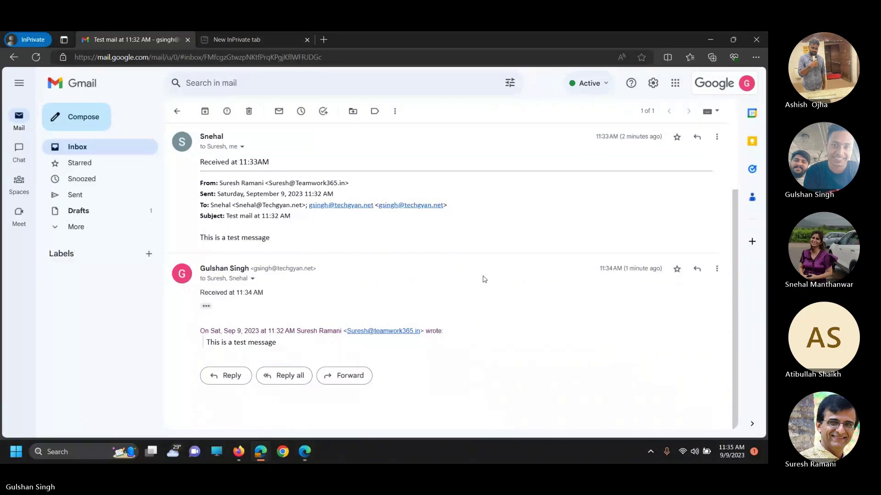
{"action": "scroll", "coordinate": [485, 279], "scroll_direction": "up", "scroll_amount": 1}
{"action": "scroll", "coordinate": [484, 279], "scroll_direction": "up", "scroll_amount": 1}
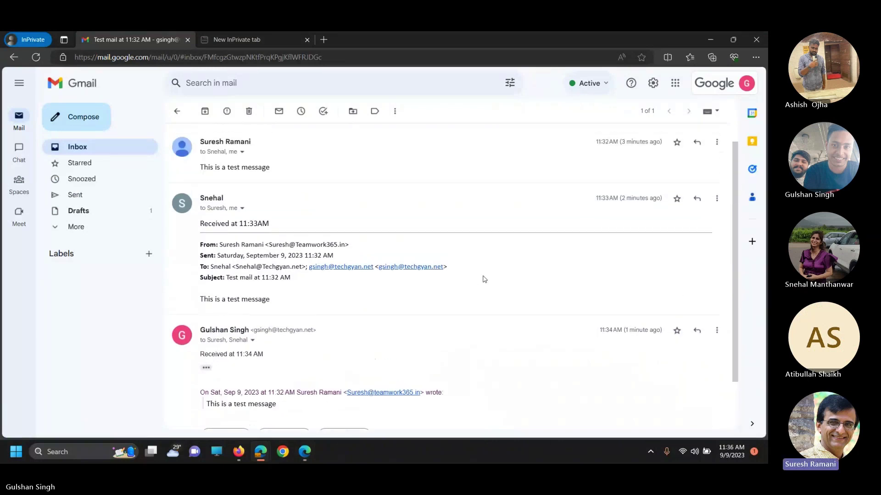
{"action": "scroll", "coordinate": [484, 279], "scroll_direction": "down", "scroll_amount": 1}
{"action": "scroll", "coordinate": [484, 279], "scroll_direction": "up", "scroll_amount": 1}
{"action": "scroll", "coordinate": [484, 279], "scroll_direction": "down", "scroll_amount": 1}
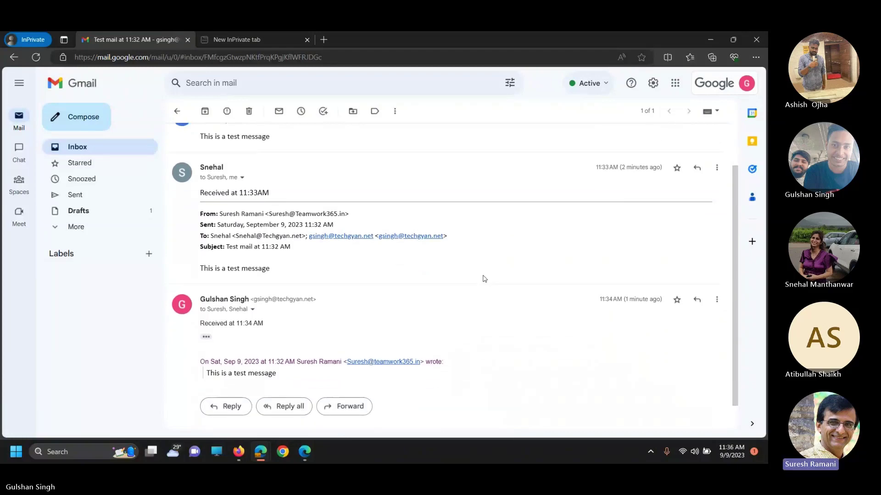
{"action": "scroll", "coordinate": [484, 279], "scroll_direction": "up", "scroll_amount": 2}
{"action": "mouse_move", "coordinate": [260, 452]}
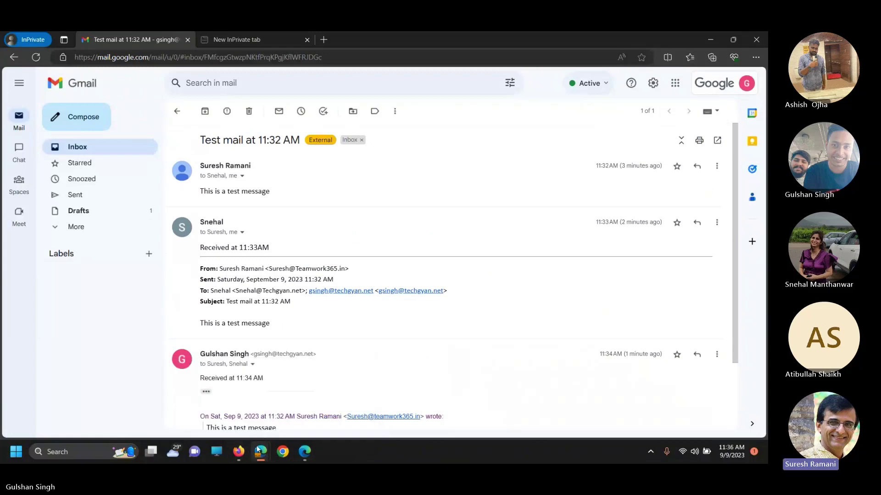
{"action": "mouse_move", "coordinate": [207, 399]}
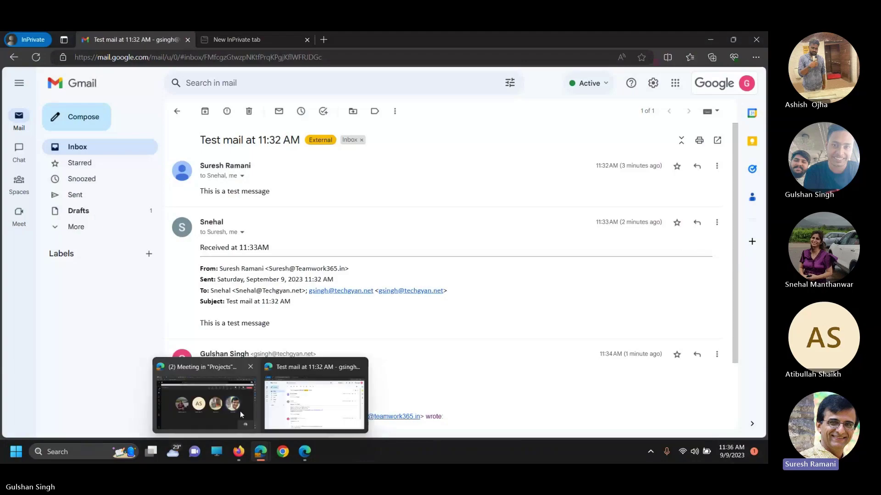
{"action": "left_click", "coordinate": [207, 402]}
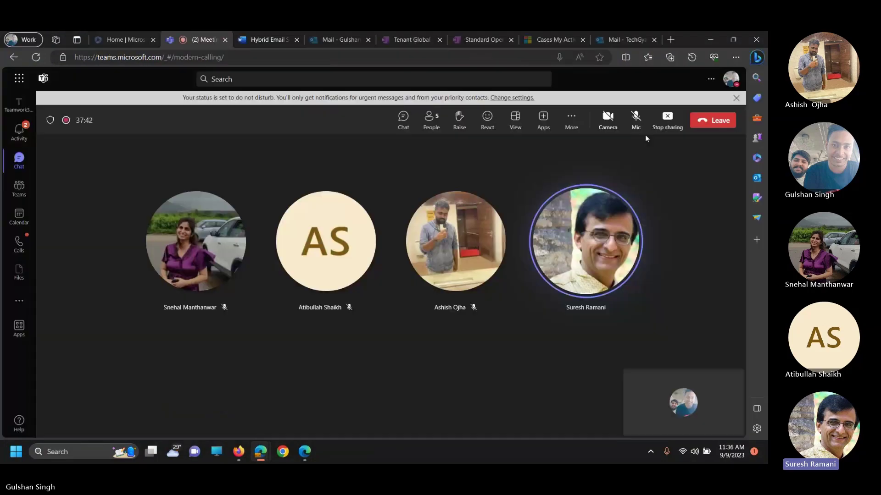